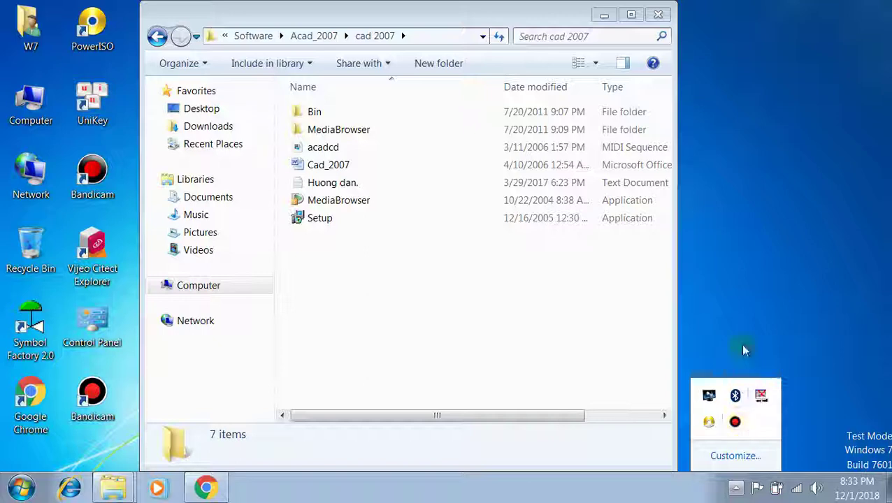
Minimize the cad 2007 folder and open the Readme file from the desktop in Notepad
{"action": "left_click", "coordinate": [741, 302]}
{"action": "left_click", "coordinate": [348, 204]}
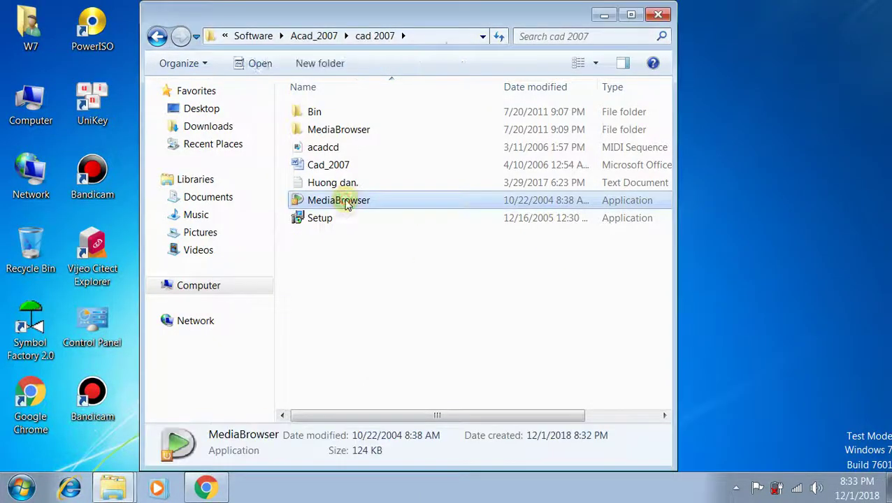
{"action": "left_click", "coordinate": [603, 15]}
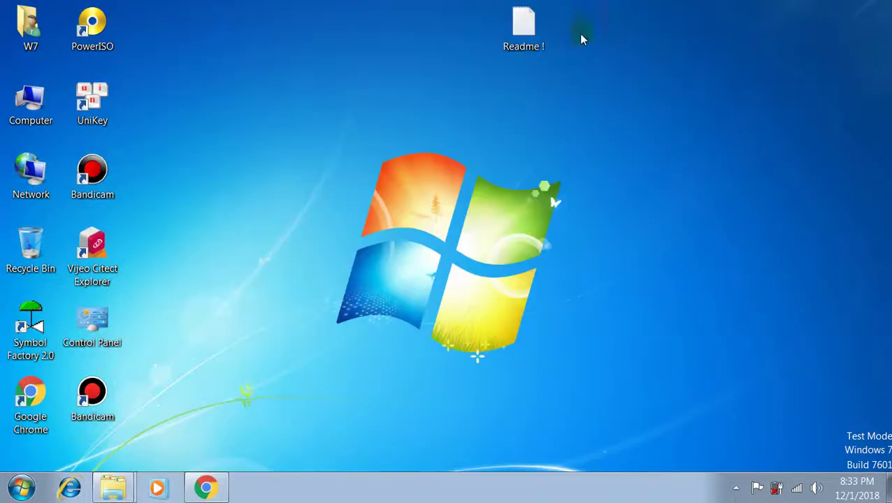
{"action": "double_click", "coordinate": [534, 35]}
Correct the first line of the note to 'hello friends'
{"action": "left_click", "coordinate": [302, 78], "text": "shift"}
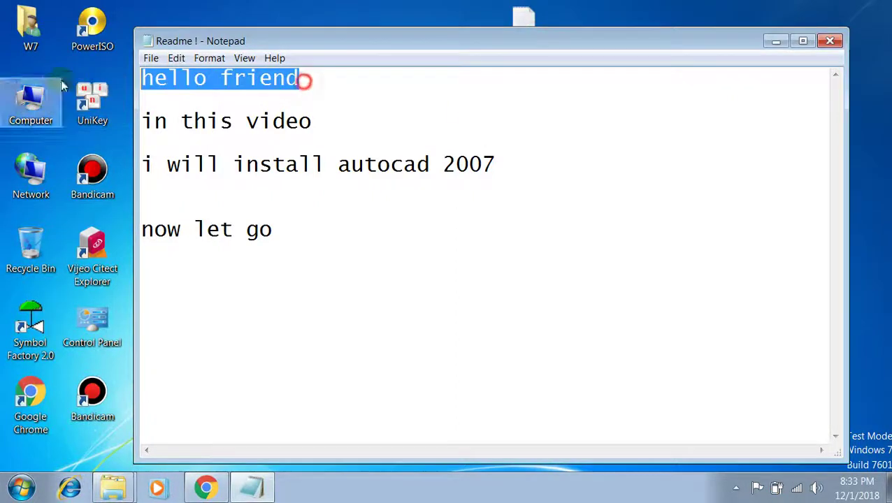
{"action": "mouse_move", "coordinate": [142, 121]}
{"action": "left_mouse_down"}
{"action": "mouse_move", "coordinate": [335, 122]}
{"action": "mouse_move", "coordinate": [144, 122]}
{"action": "left_mouse_up"}
{"action": "left_click", "coordinate": [310, 80]}
{"action": "type", "text": "s"}
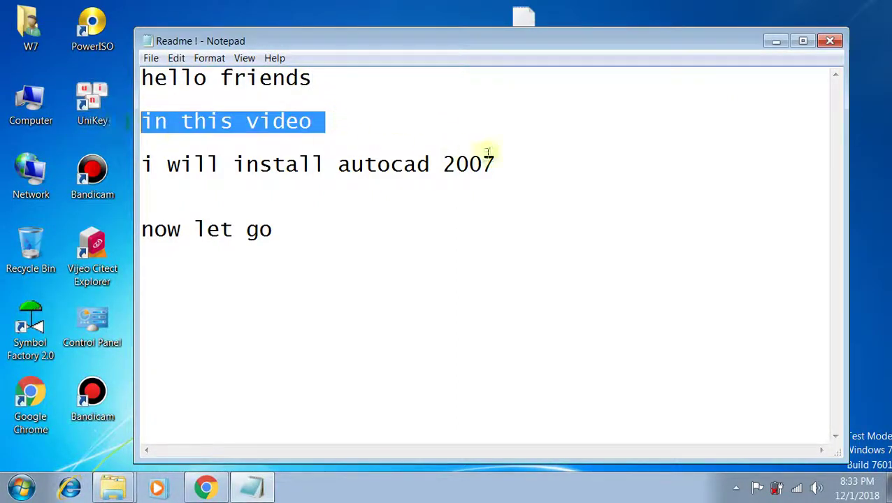
Highlight the lines 'i will install autocad 2007' and 'let go' in the note
{"action": "left_click_drag", "start_coordinate": [552, 159], "coordinate": [147, 161]}
{"action": "left_click", "coordinate": [343, 229]}
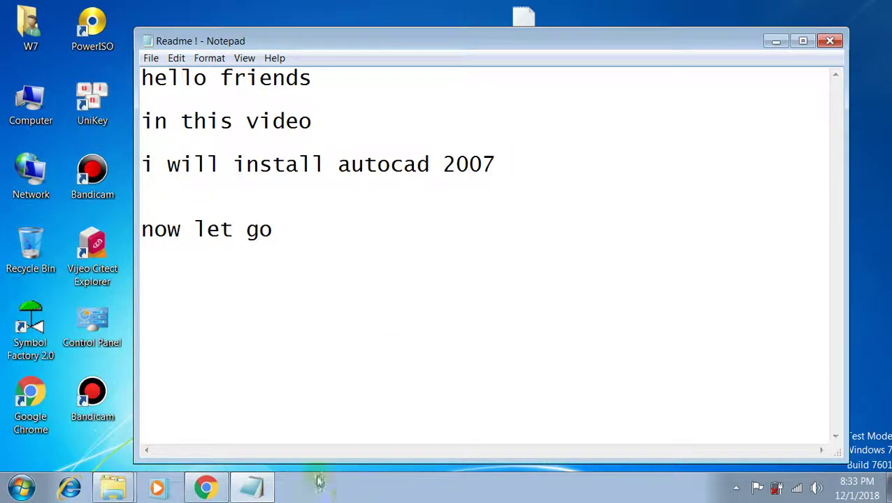
{"action": "left_click_drag", "start_coordinate": [195, 229], "coordinate": [403, 229]}
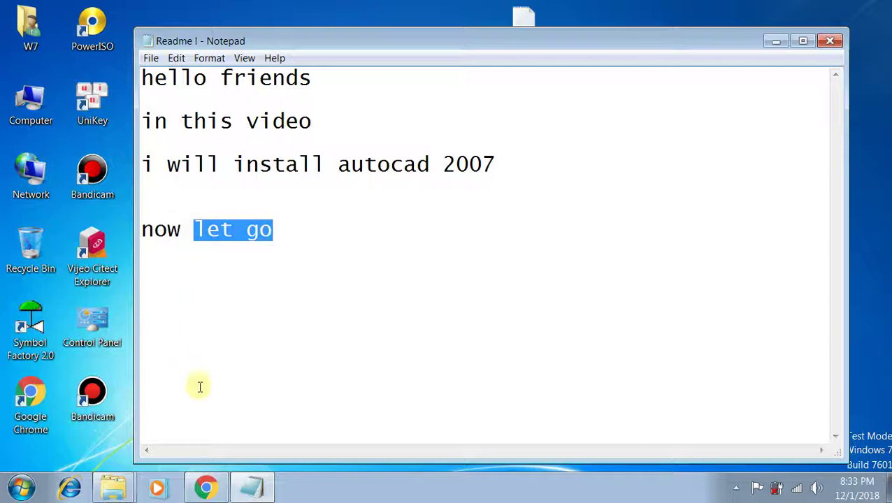
{"action": "left_click", "coordinate": [207, 489]}
{"action": "left_click", "coordinate": [207, 489]}
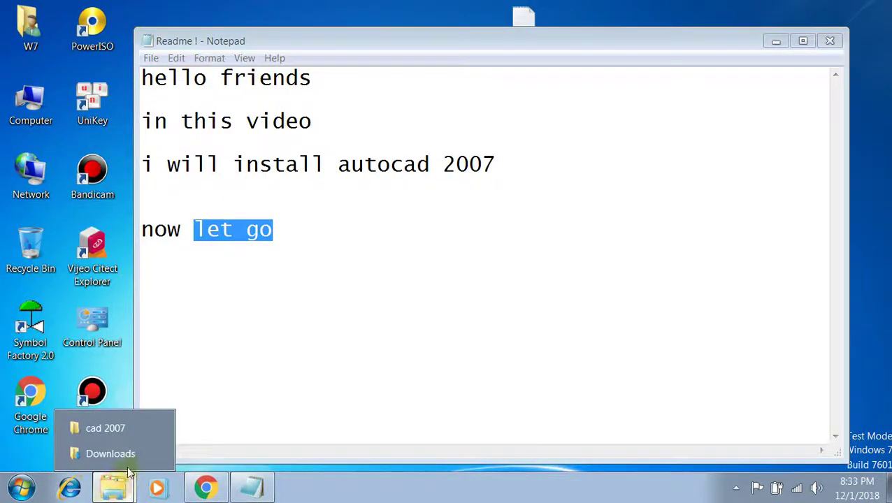
Bring up and maximize the cad 2007 folder, then run MediaBrowser as administrator
{"action": "left_click", "coordinate": [115, 488]}
{"action": "left_click", "coordinate": [108, 430]}
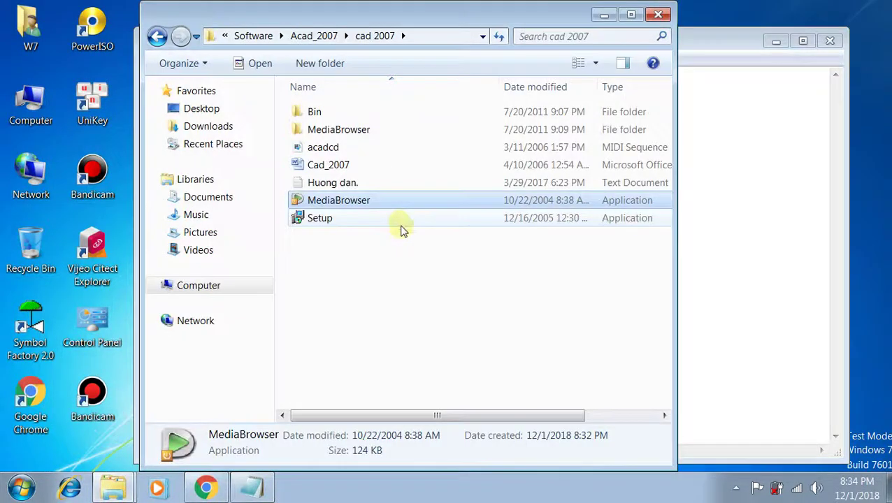
{"action": "double_click", "coordinate": [566, 66]}
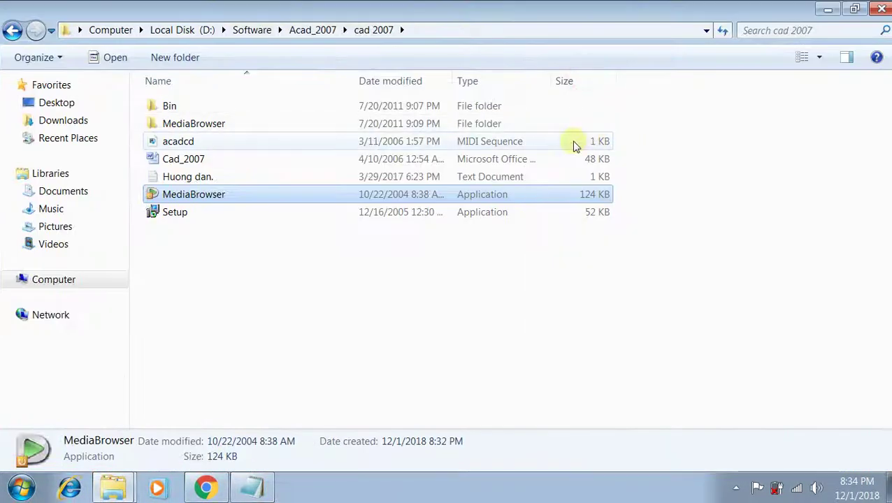
{"action": "left_click", "coordinate": [223, 193]}
{"action": "right_click", "coordinate": [222, 194]}
{"action": "left_click", "coordinate": [256, 170]}
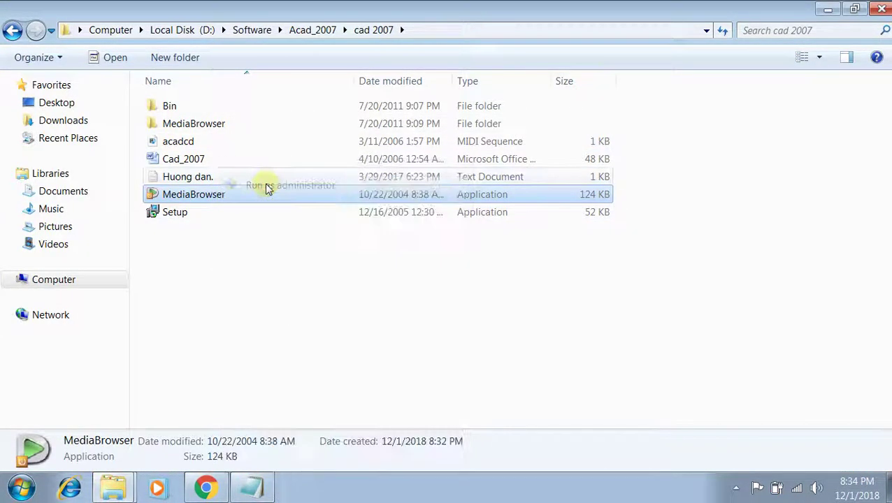
{"action": "left_click_drag", "start_coordinate": [409, 53], "coordinate": [404, 42]}
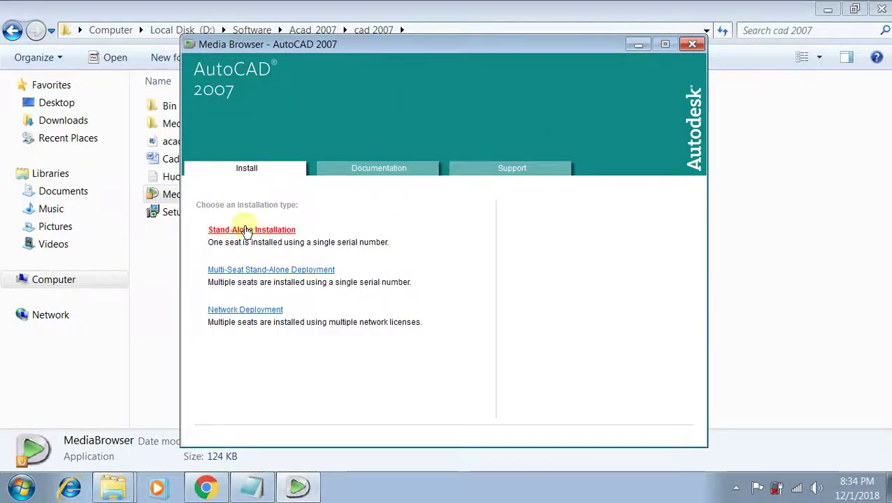
Start the Stand-Alone AutoCAD 2007 install and accept the required support components
{"action": "left_click", "coordinate": [235, 229]}
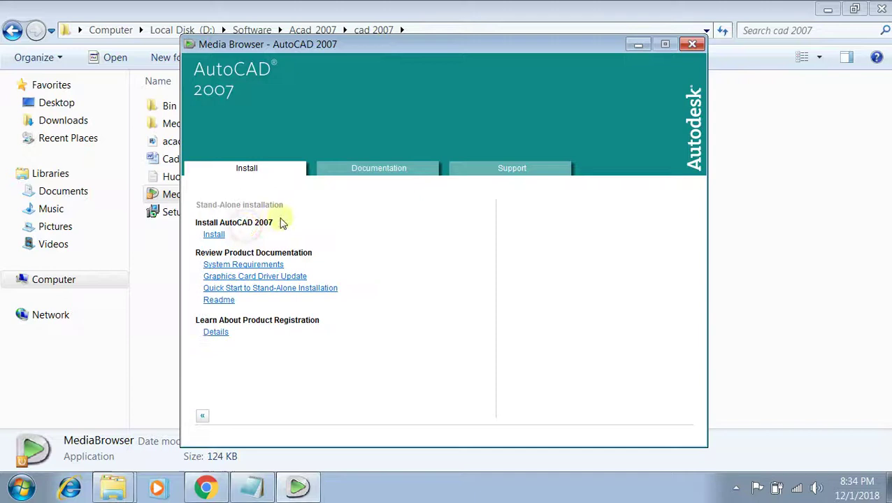
{"action": "left_click", "coordinate": [210, 236]}
{"action": "left_click", "coordinate": [500, 275]}
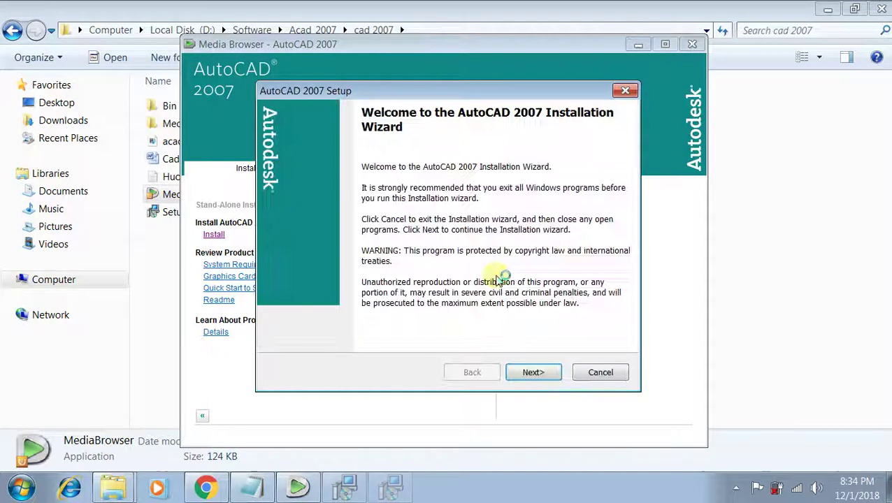
Accept the license agreement and enter the serial number
{"action": "left_click", "coordinate": [530, 373]}
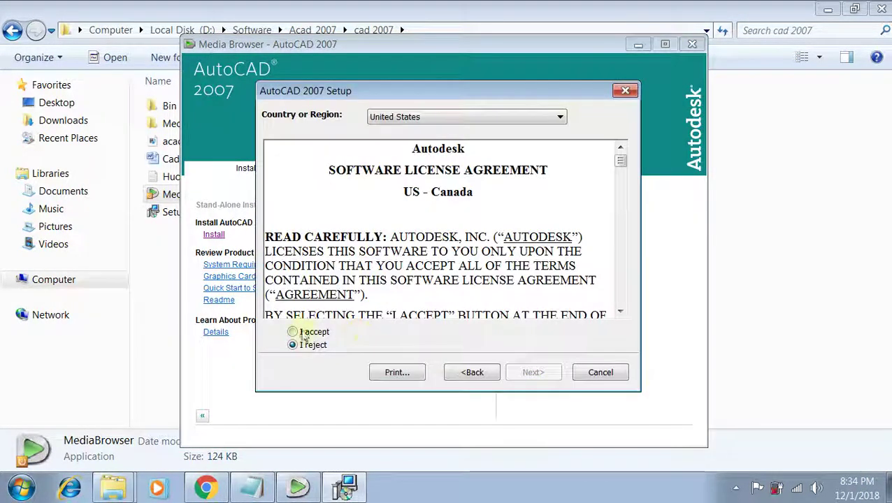
{"action": "left_click", "coordinate": [303, 333]}
{"action": "left_click", "coordinate": [533, 372]}
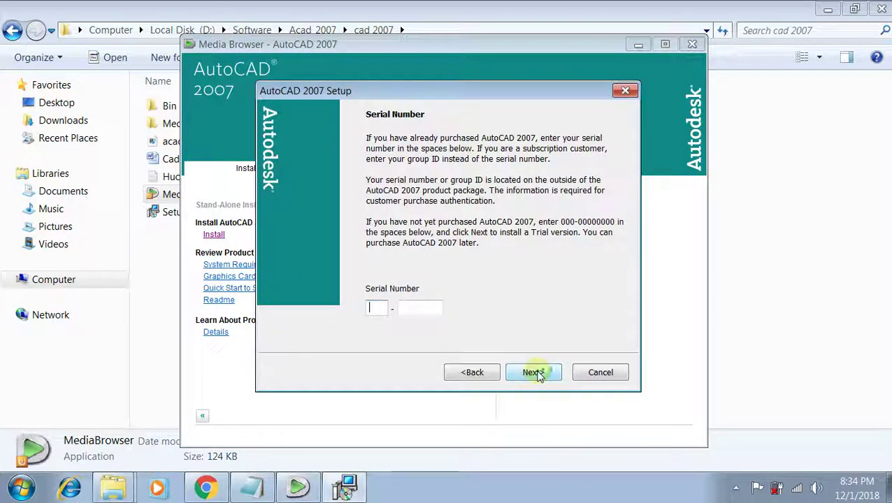
{"action": "type", "text": "111"}
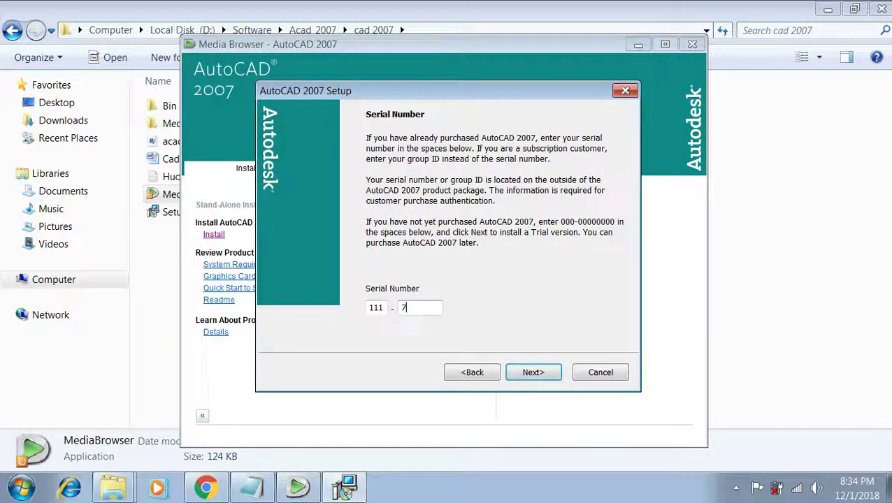
{"action": "left_click", "coordinate": [530, 373]}
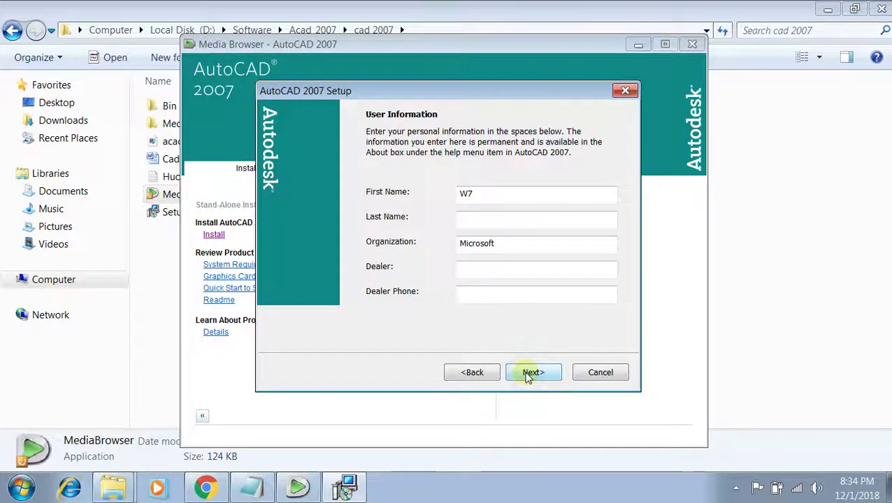
Fill in the last name, organization, dealer and dealer phone fields
{"action": "left_click", "coordinate": [481, 221]}
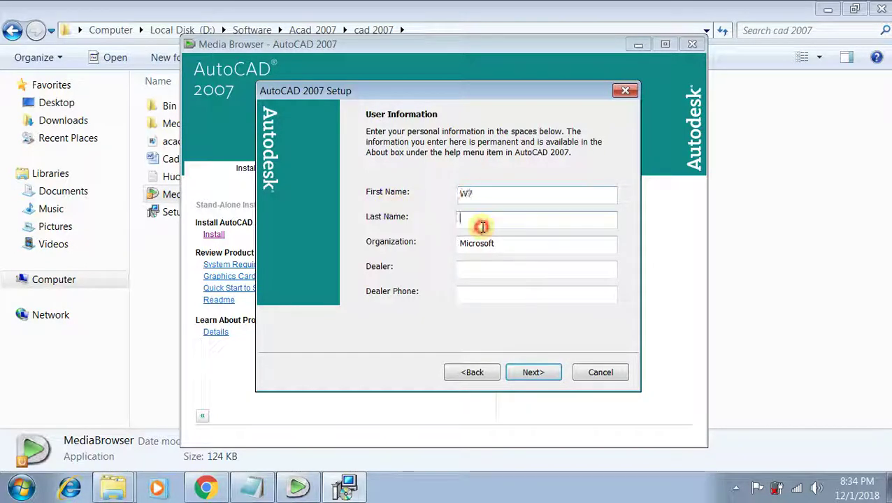
{"action": "type", "text": "W7"}
{"action": "double_click", "coordinate": [521, 243]}
{"action": "type", "text": "W7"}
{"action": "left_click", "coordinate": [498, 268]}
{"action": "type", "text": "W7"}
{"action": "left_click", "coordinate": [479, 293]}
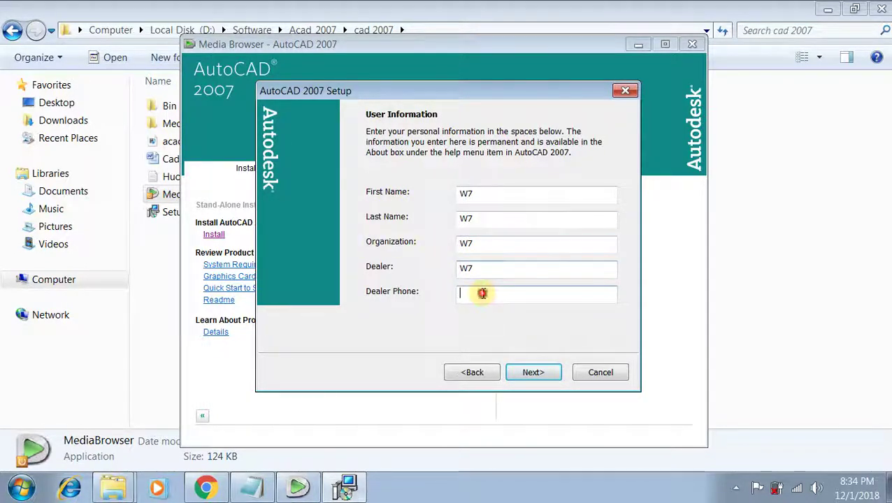
{"action": "type", "text": "W7"}
Go back to recheck the serial number and confirm it
{"action": "left_click", "coordinate": [461, 375]}
{"action": "double_click", "coordinate": [374, 307]}
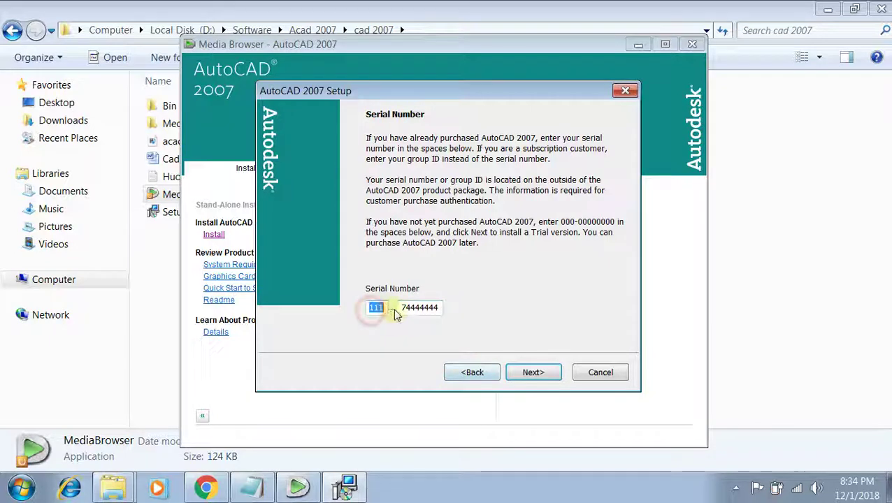
{"action": "left_click_drag", "start_coordinate": [402, 308], "coordinate": [494, 305]}
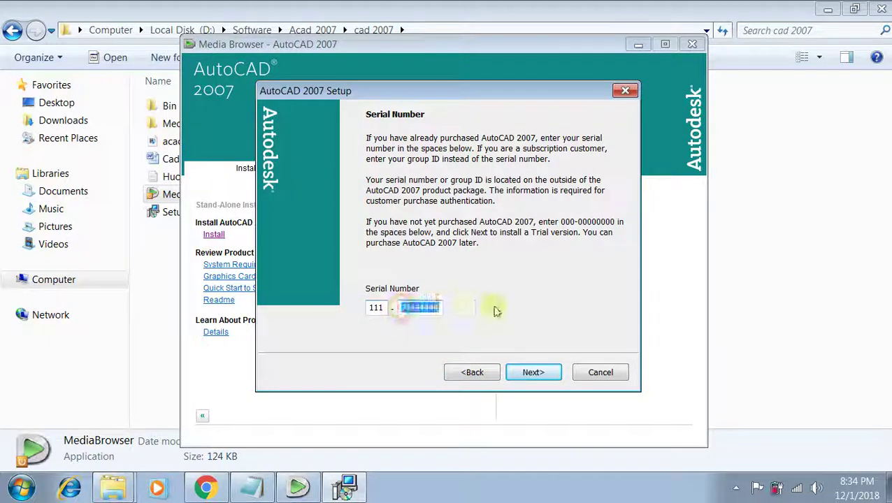
{"action": "left_click", "coordinate": [532, 373]}
Add Express Tools, keep the default folder and desktop shortcut, and start installing
{"action": "left_click", "coordinate": [534, 374]}
{"action": "left_click", "coordinate": [535, 375]}
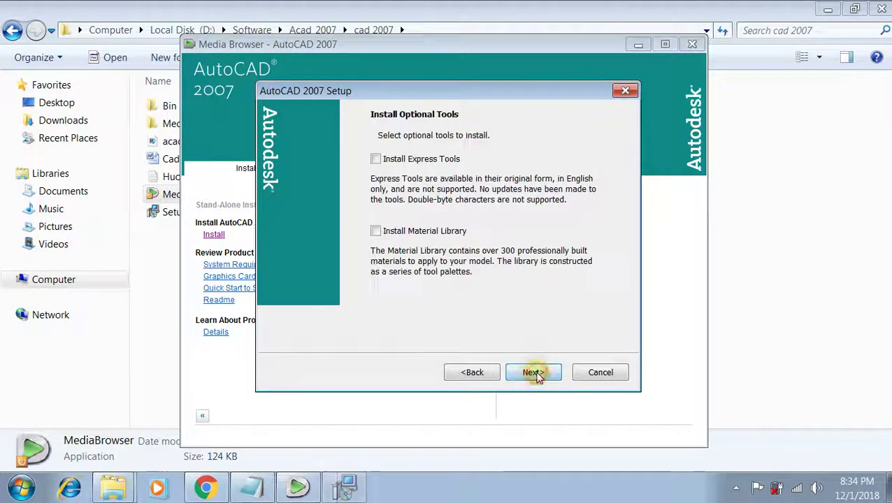
{"action": "left_click", "coordinate": [397, 157]}
{"action": "left_click", "coordinate": [534, 372]}
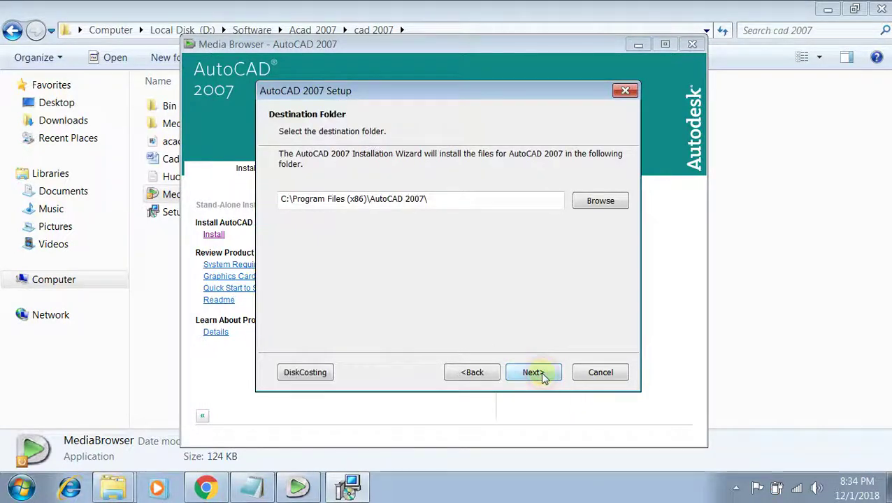
{"action": "left_click", "coordinate": [535, 374]}
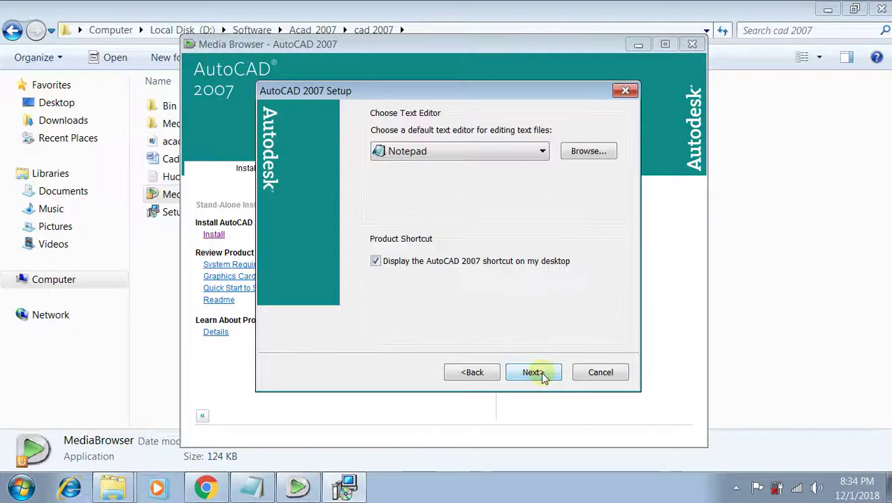
{"action": "left_click", "coordinate": [535, 374]}
{"action": "left_click", "coordinate": [535, 374]}
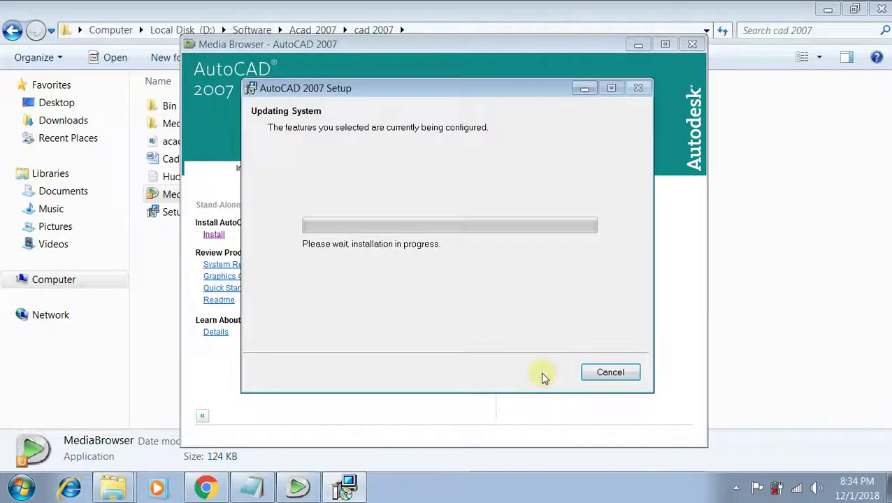
Finish setup with the Readme option unchecked, close Media Browser, and restore the Readme notes
{"action": "left_click", "coordinate": [827, 9]}
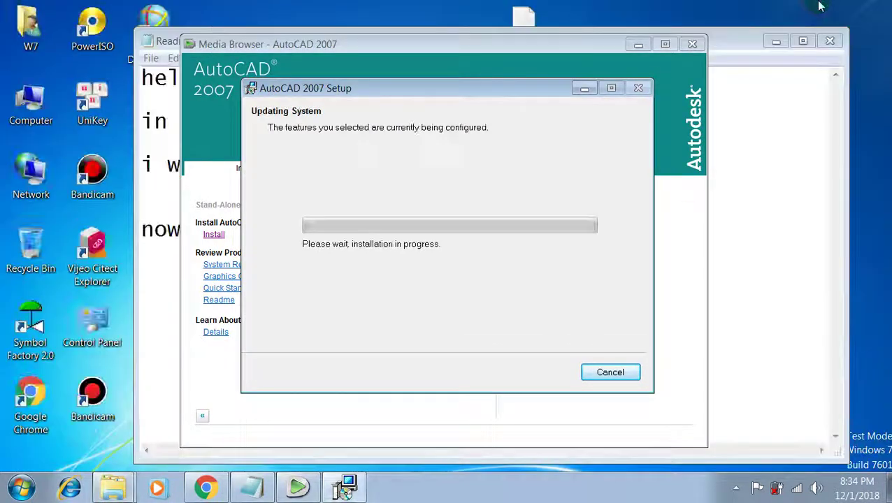
{"action": "left_click", "coordinate": [777, 42]}
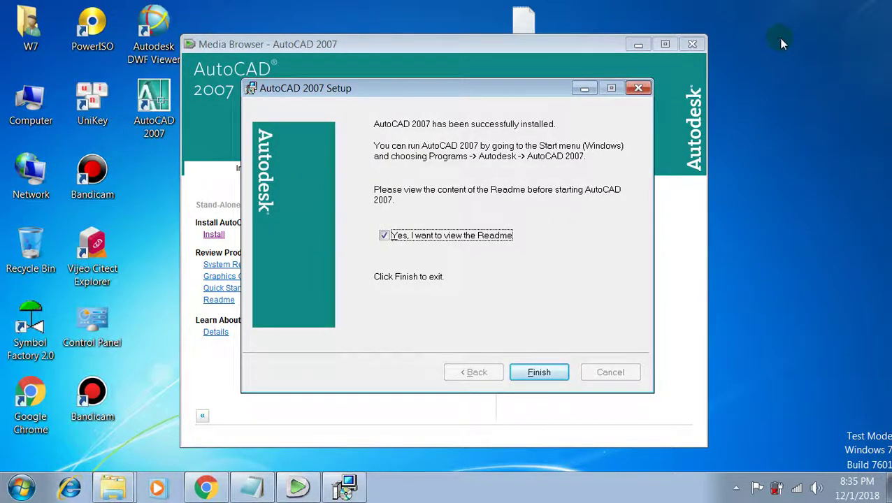
{"action": "left_click", "coordinate": [393, 236]}
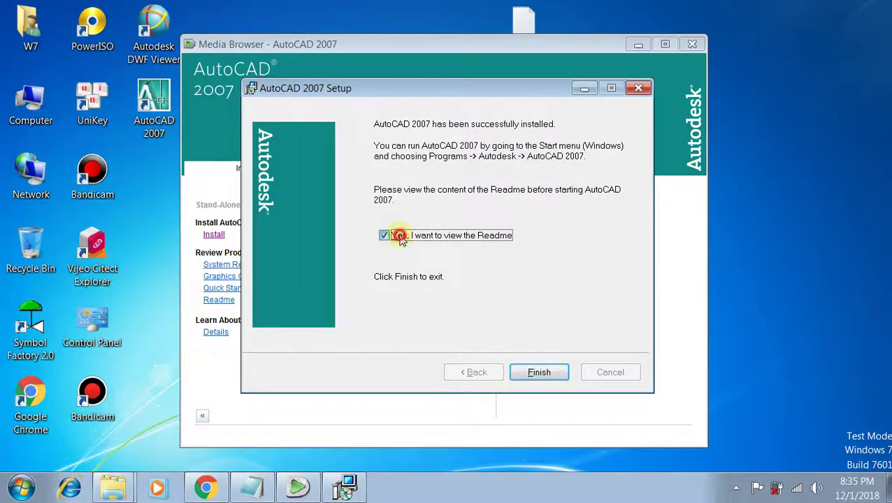
{"action": "left_click", "coordinate": [540, 373]}
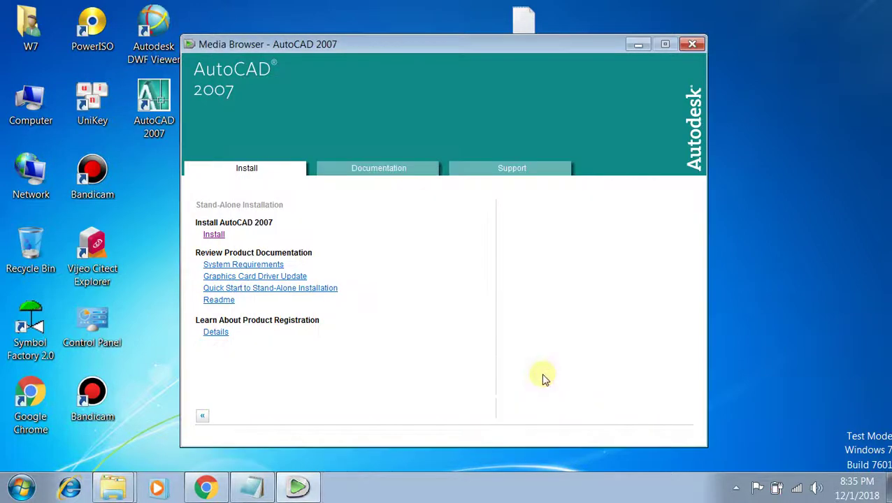
{"action": "left_click", "coordinate": [694, 44]}
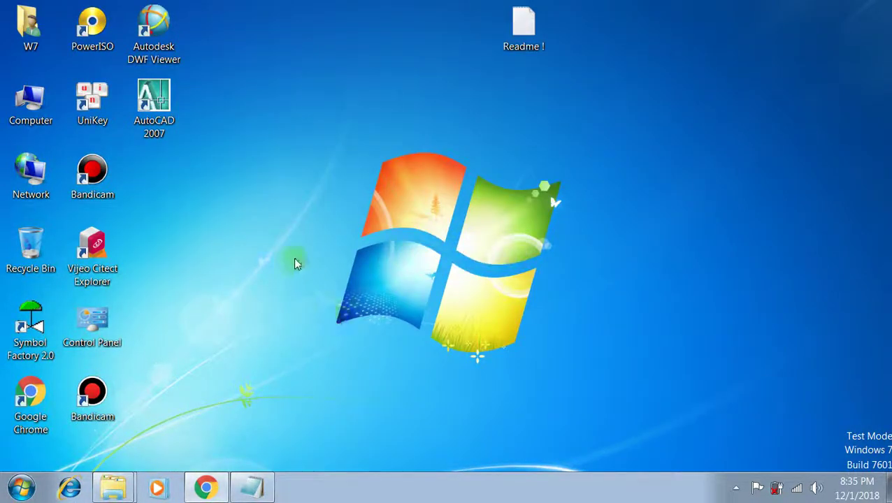
{"action": "left_click", "coordinate": [251, 487]}
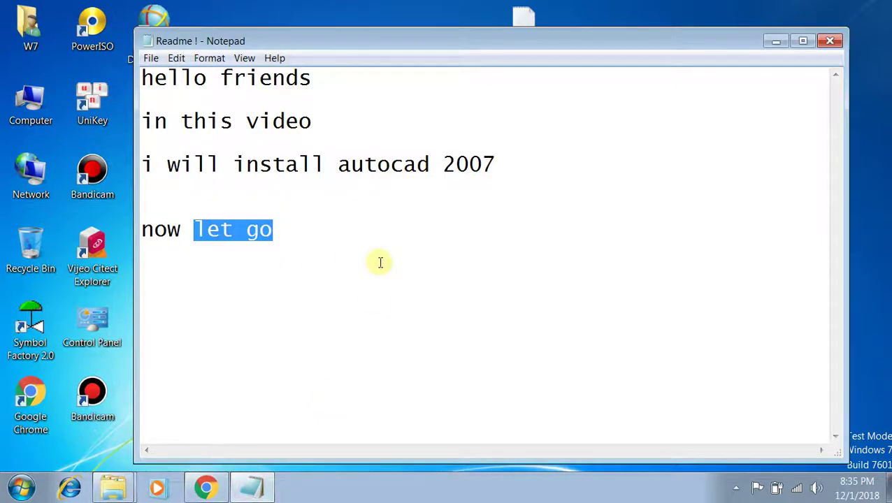
Add 'ok' and 'now start program acad 2007' below 'now let go', then minimise Notepad
{"action": "left_click", "coordinate": [380, 263]}
{"action": "key", "text": "Return"}
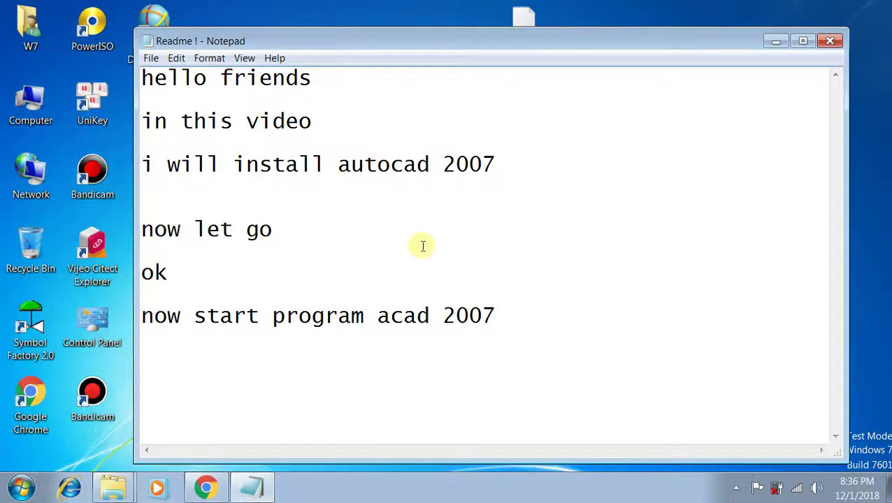
{"action": "left_click", "coordinate": [776, 41]}
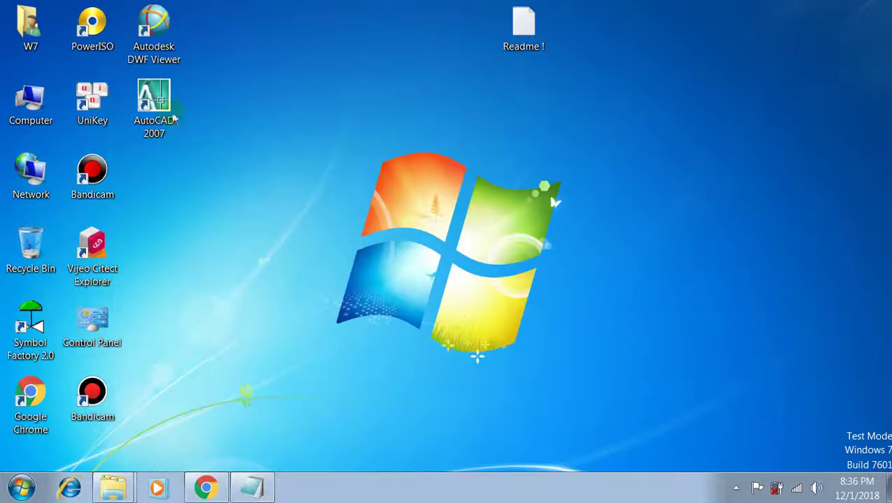
Launch AutoCAD 2007 from its desktop shortcut, permanently suppressing the compatibility warning
{"action": "double_click", "coordinate": [156, 107]}
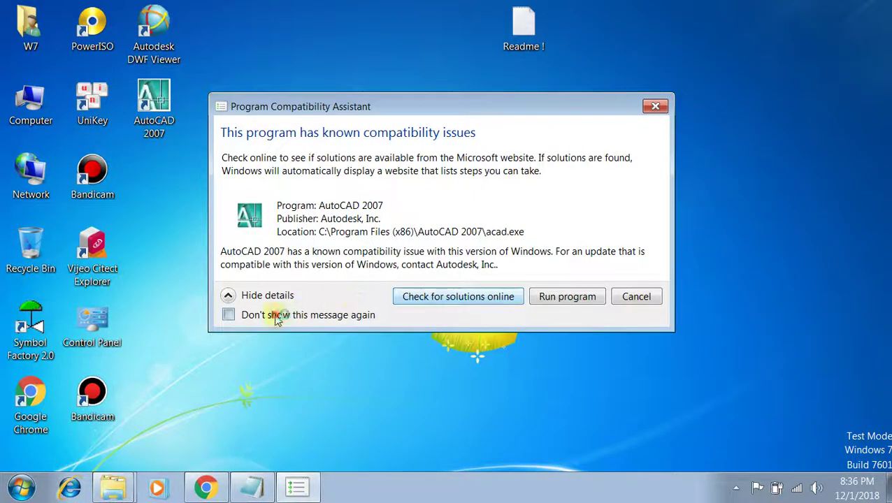
{"action": "left_click", "coordinate": [276, 315]}
{"action": "left_click", "coordinate": [552, 299]}
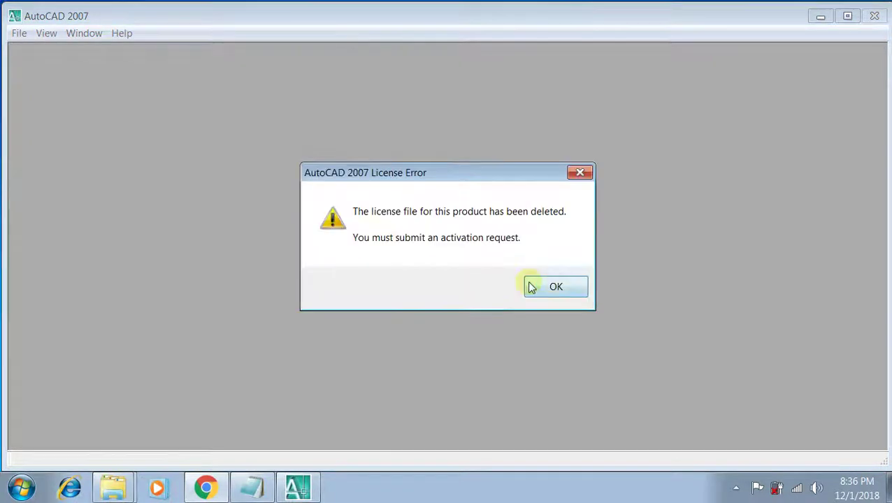
Dismiss the license error, enter activation, back out, cancel registration, and exit AutoCAD
{"action": "left_click", "coordinate": [531, 287]}
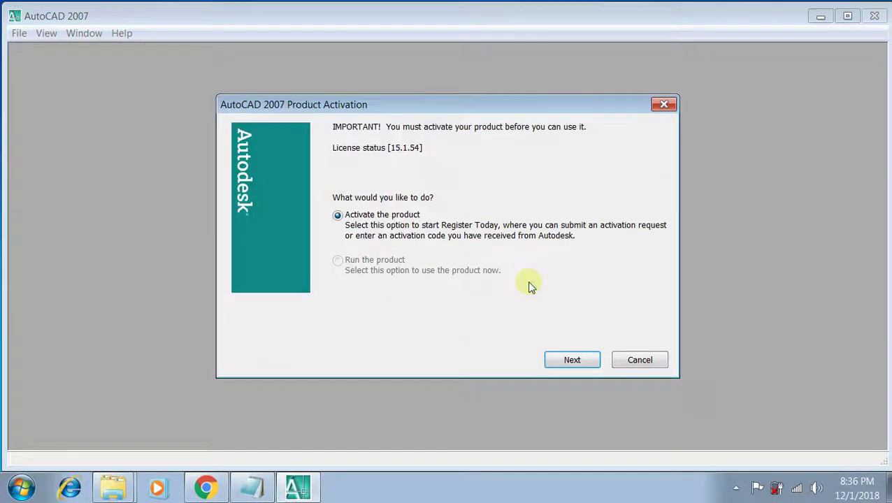
{"action": "left_click", "coordinate": [570, 360]}
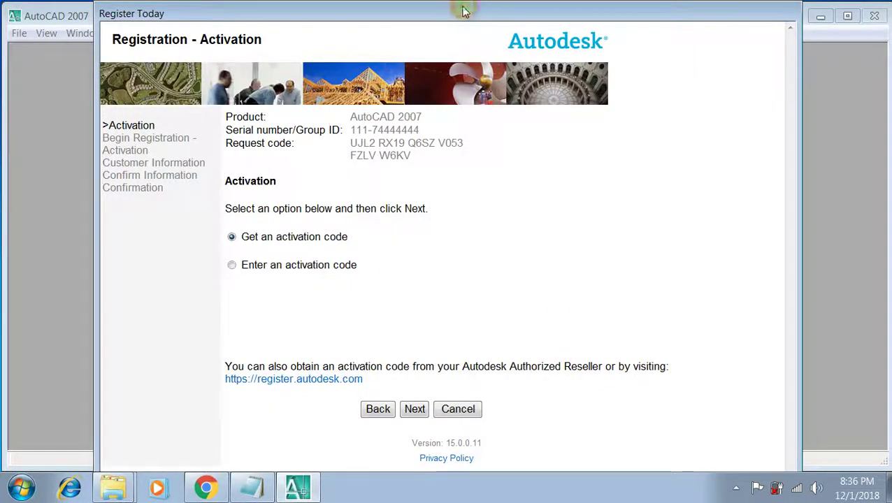
{"action": "left_click", "coordinate": [414, 411]}
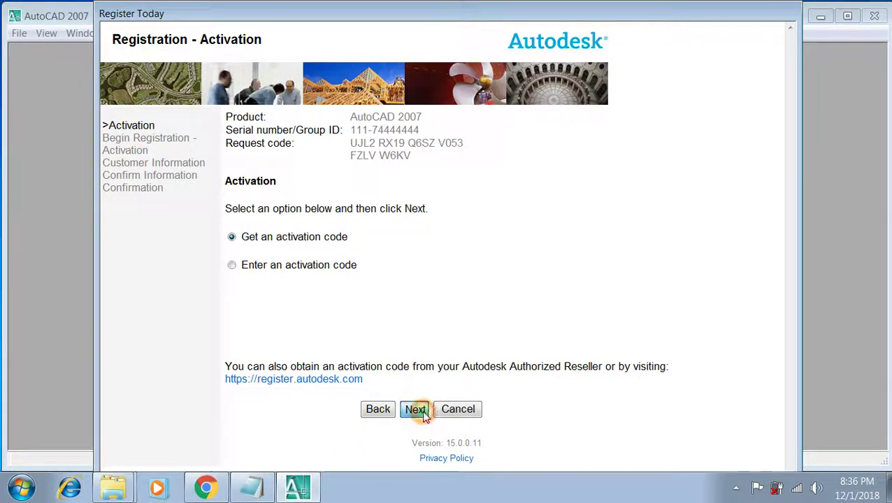
{"action": "left_click", "coordinate": [368, 413]}
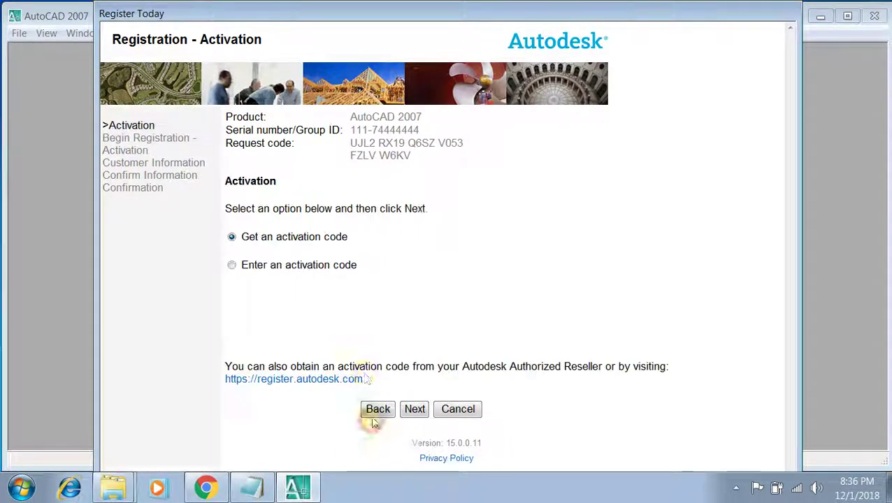
{"action": "left_click", "coordinate": [456, 416]}
{"action": "left_click", "coordinate": [512, 301]}
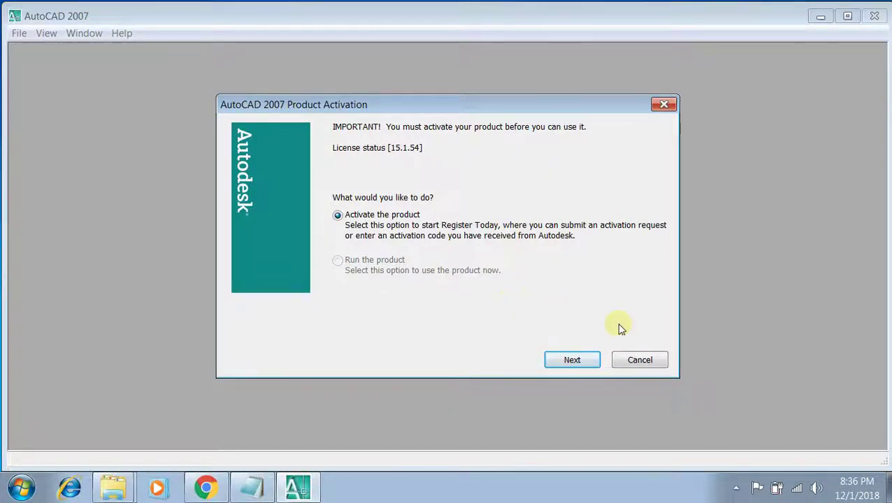
{"action": "left_click", "coordinate": [640, 360]}
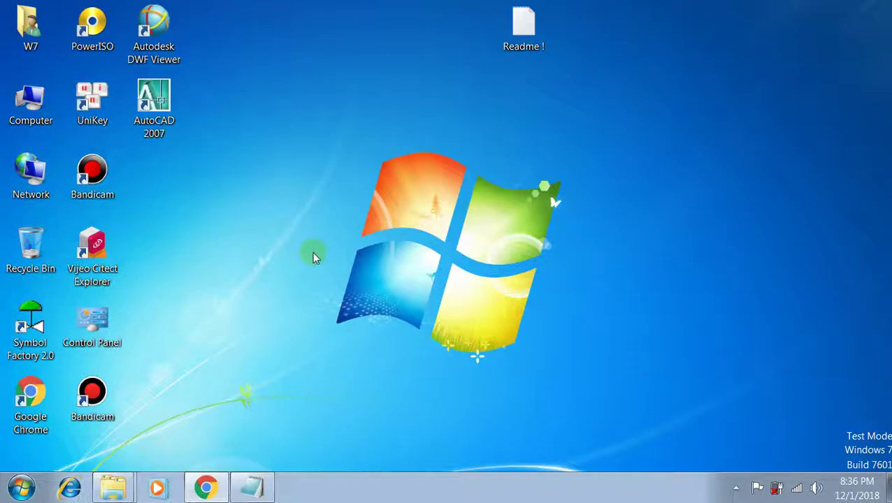